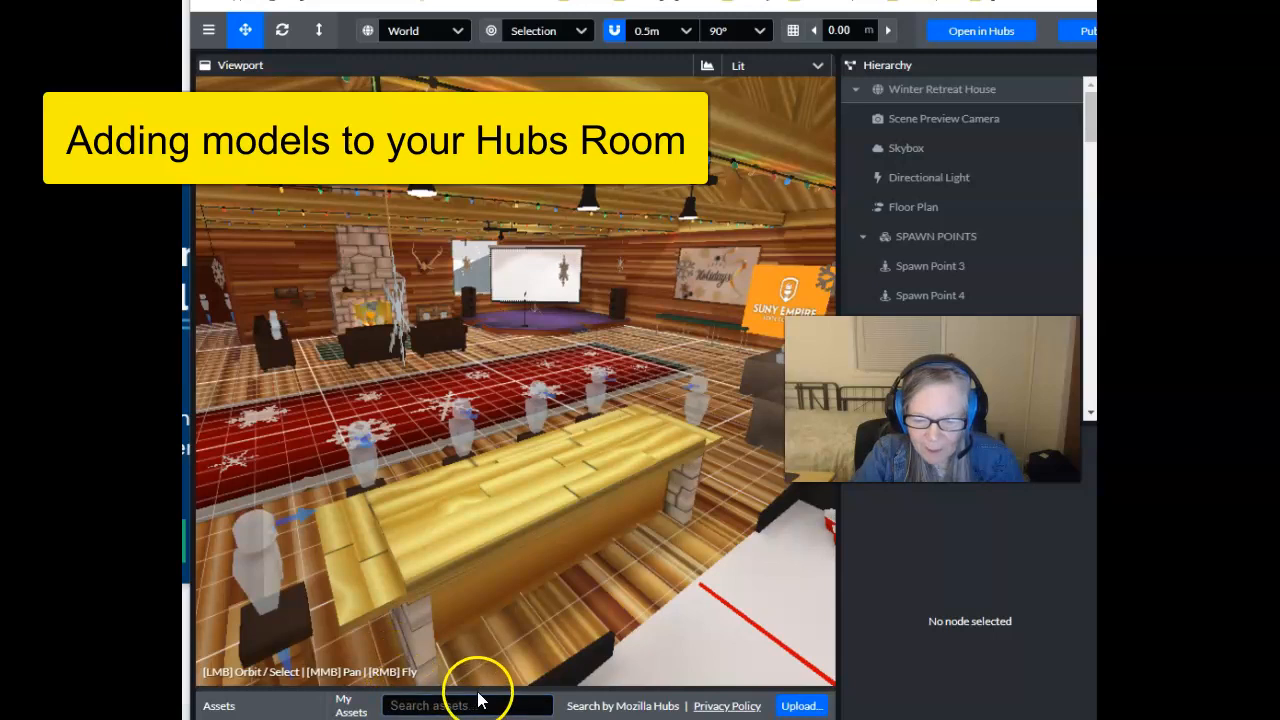
# Step: Enlarge the Assets area and look through the Elements and My Assets collections
pyautogui.moveTo(481, 688); pyautogui.dragTo(489, 438)
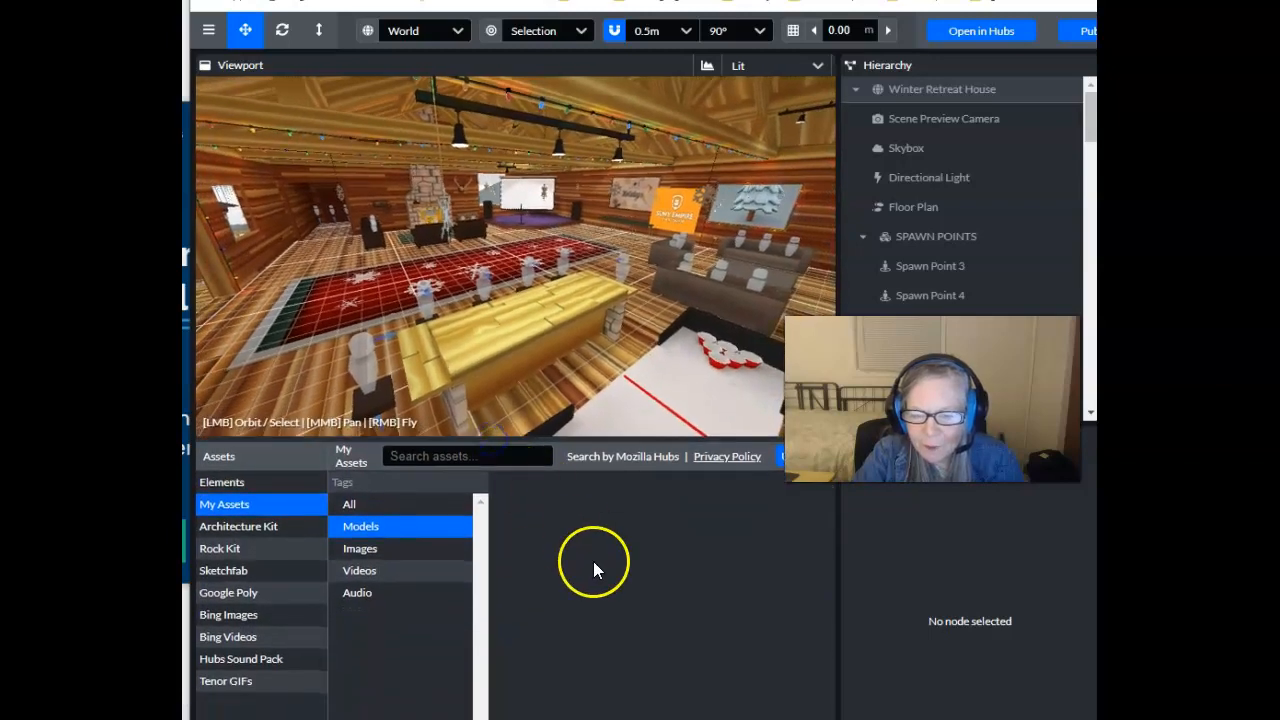
pyautogui.click(240, 482)
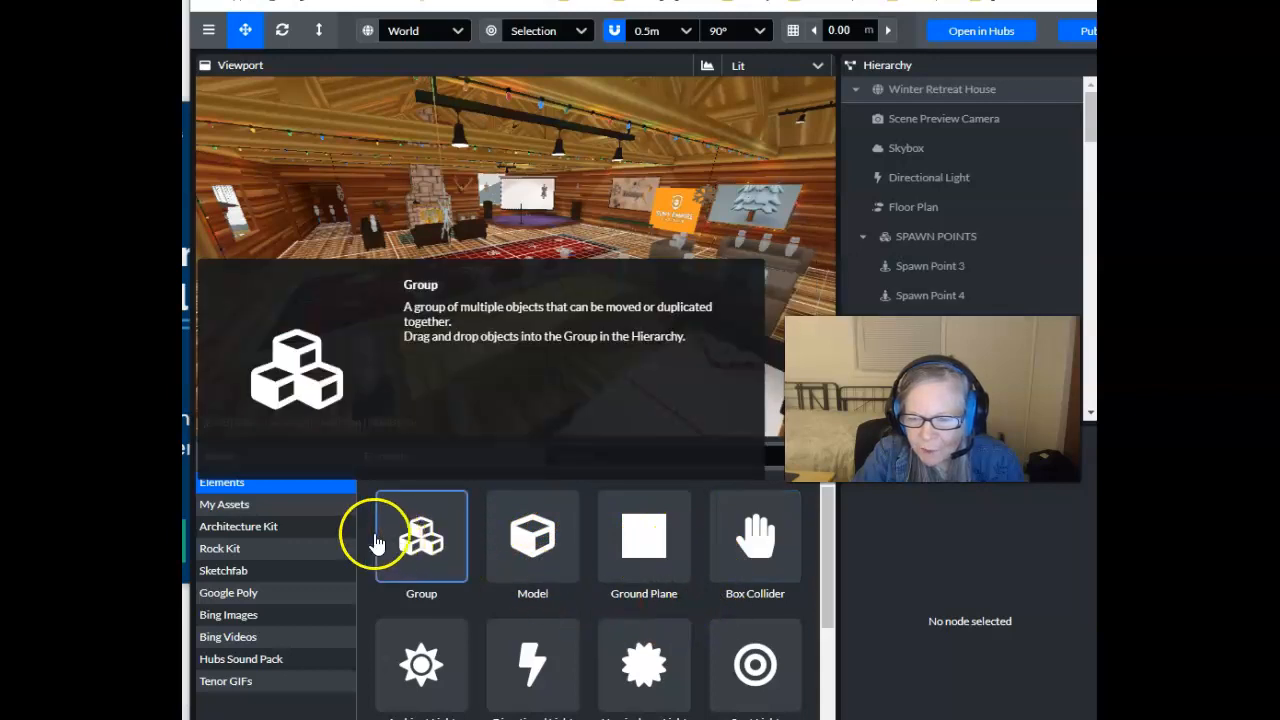
pyautogui.click(255, 505)
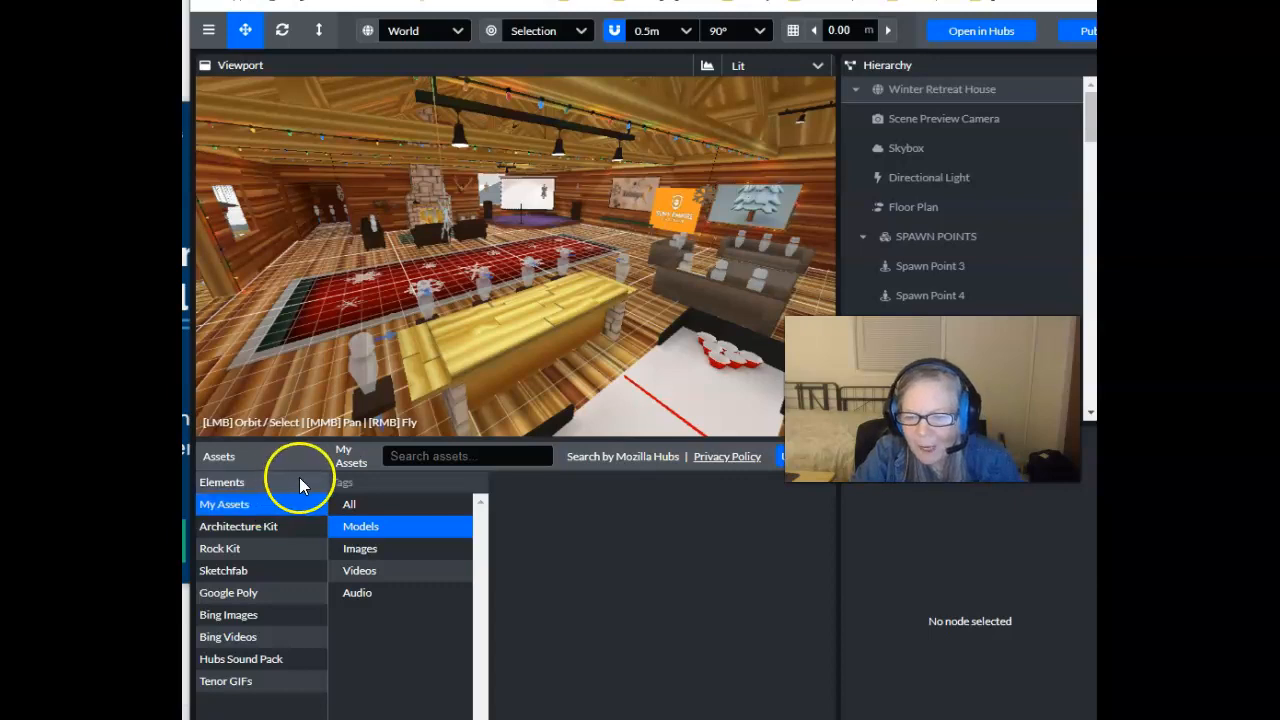
pyautogui.moveTo(394, 443); pyautogui.dragTo(392, 551)
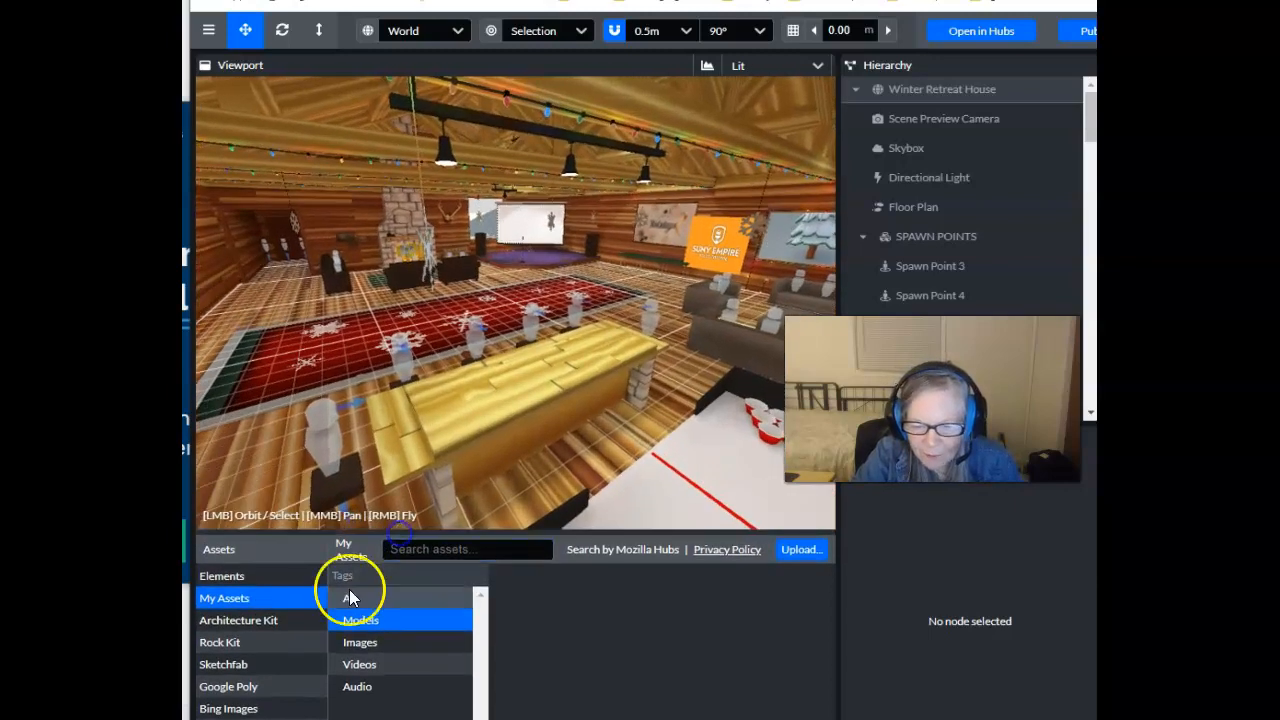
# Step: Place the Cheeseburger model from Google Poly in the room at about X 6, Y 0.5, Z 2
pyautogui.click(249, 690)
pyautogui.moveTo(636, 643)
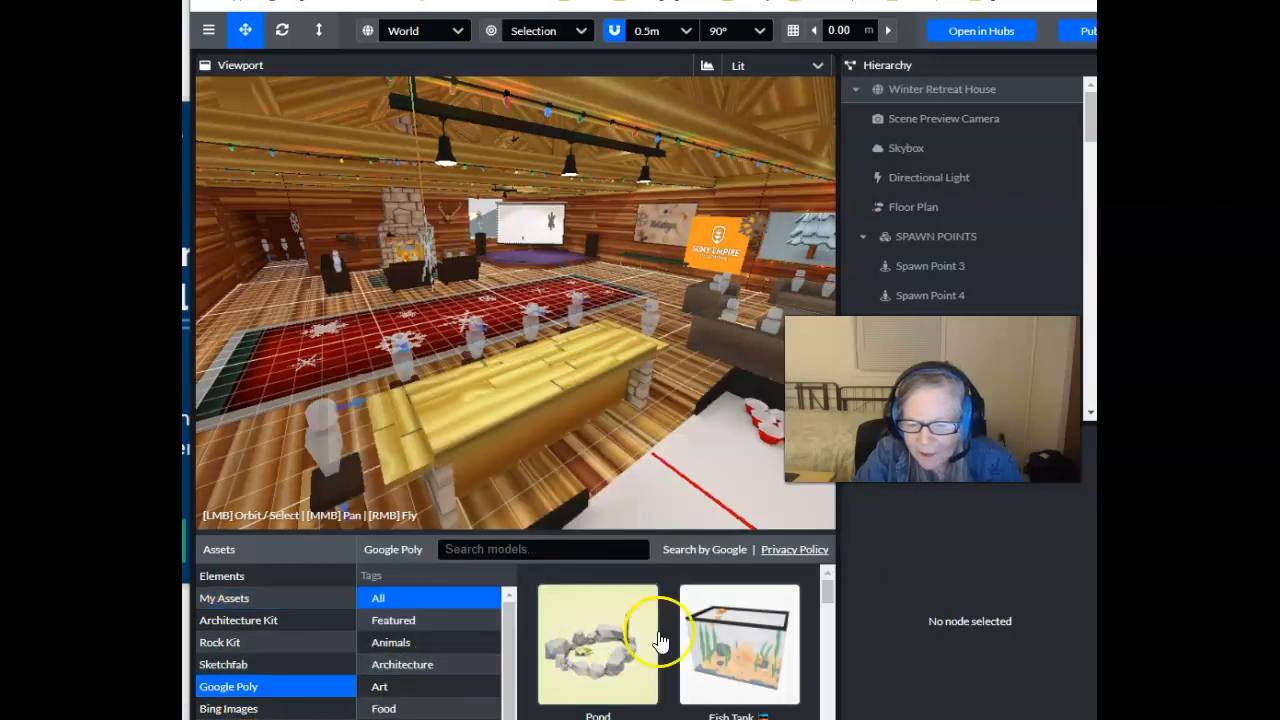
pyautogui.moveTo(690, 645)
pyautogui.scroll(-1, 696, 657)
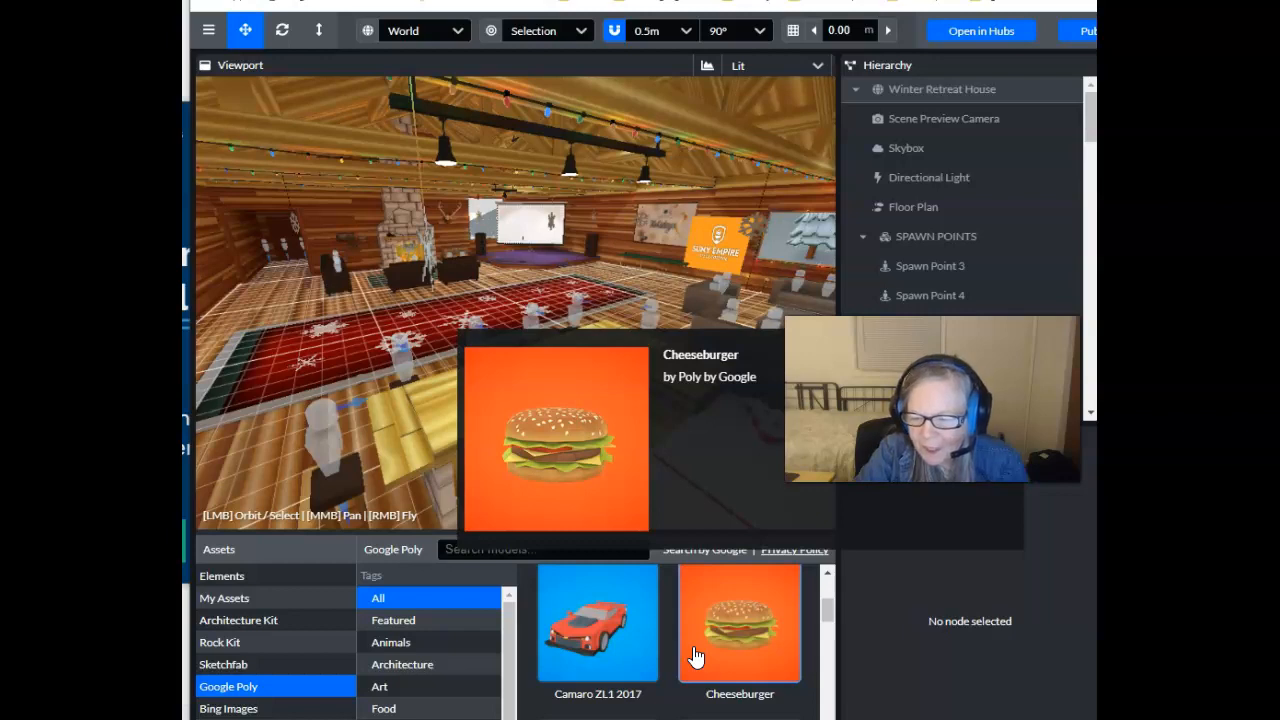
pyautogui.click(695, 656)
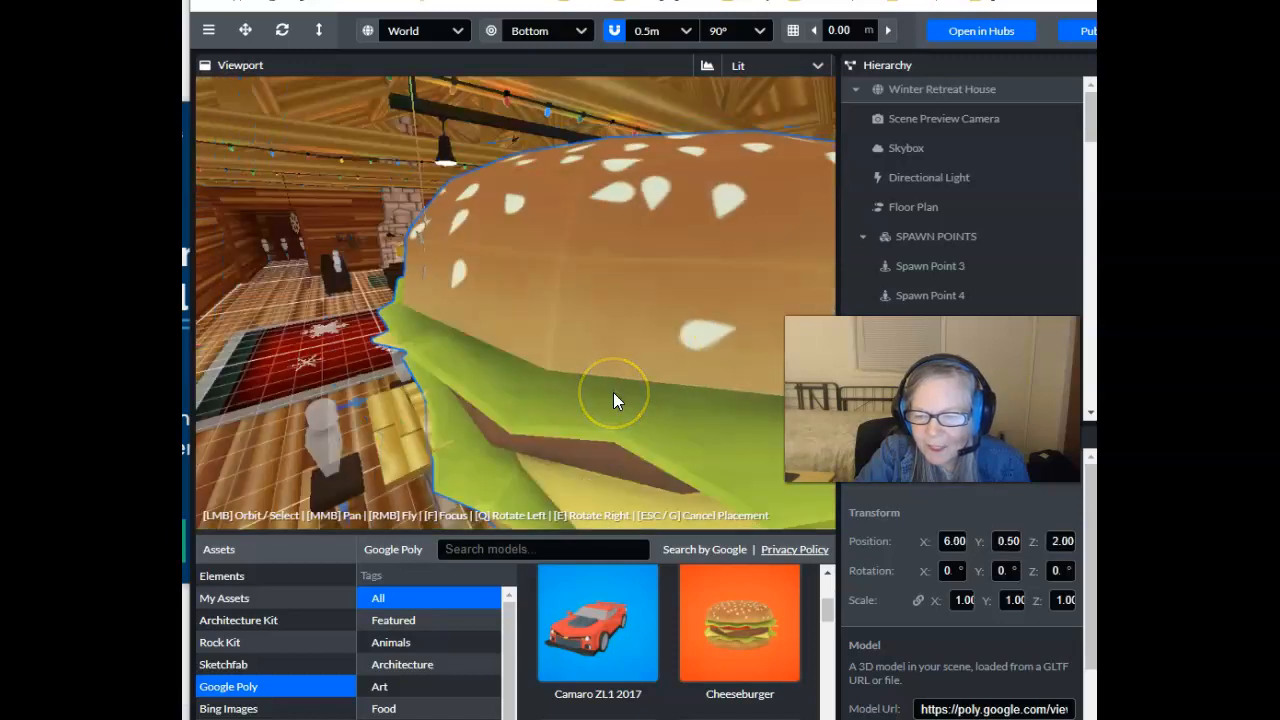
pyautogui.click(614, 394)
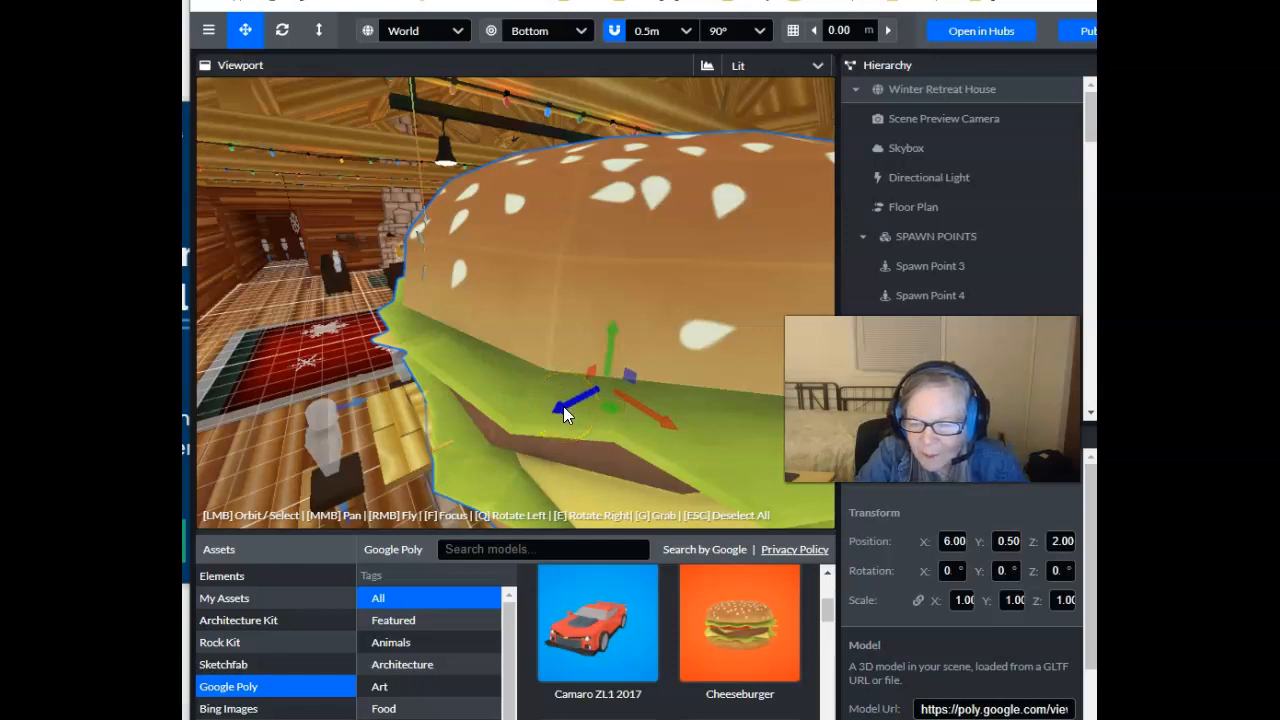
# Step: Move the cheeseburger back across the room to about X -6 and lower it to about Y -0.5
pyautogui.scroll(-1, 563, 406)
pyautogui.scroll(-2, 563, 406)
pyautogui.scroll(1, 563, 406)
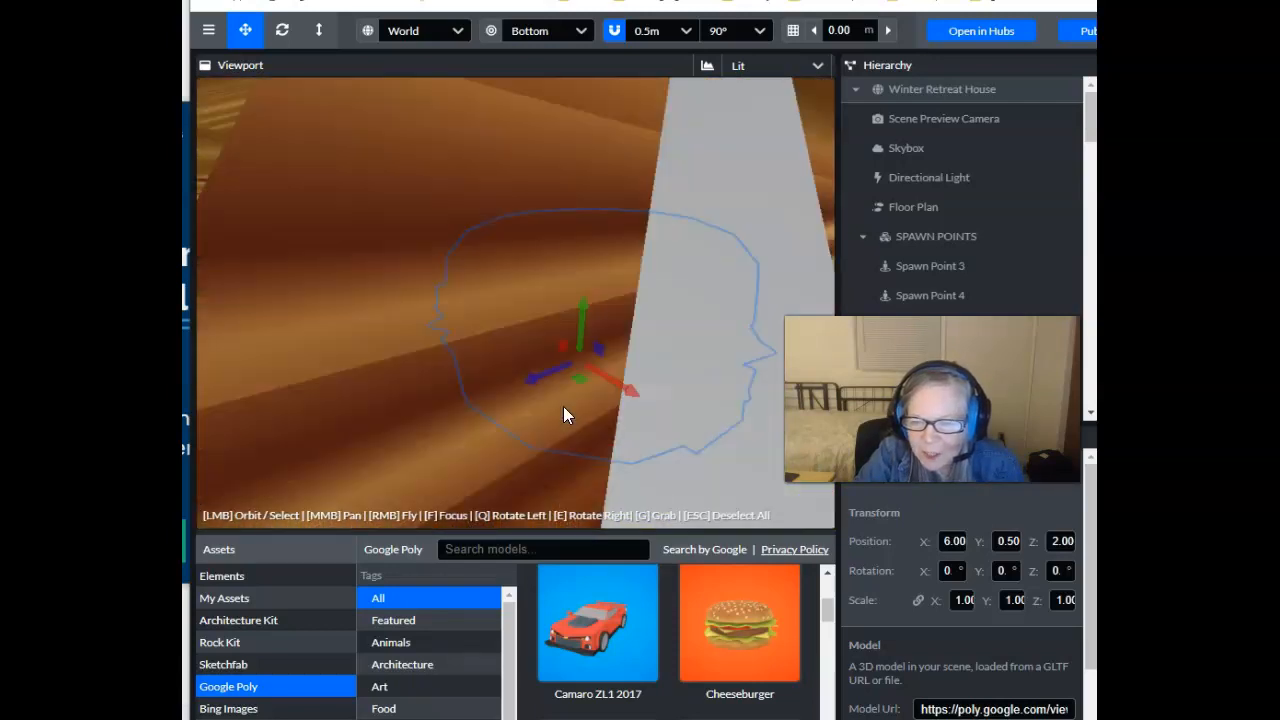
pyautogui.scroll(1, 563, 406)
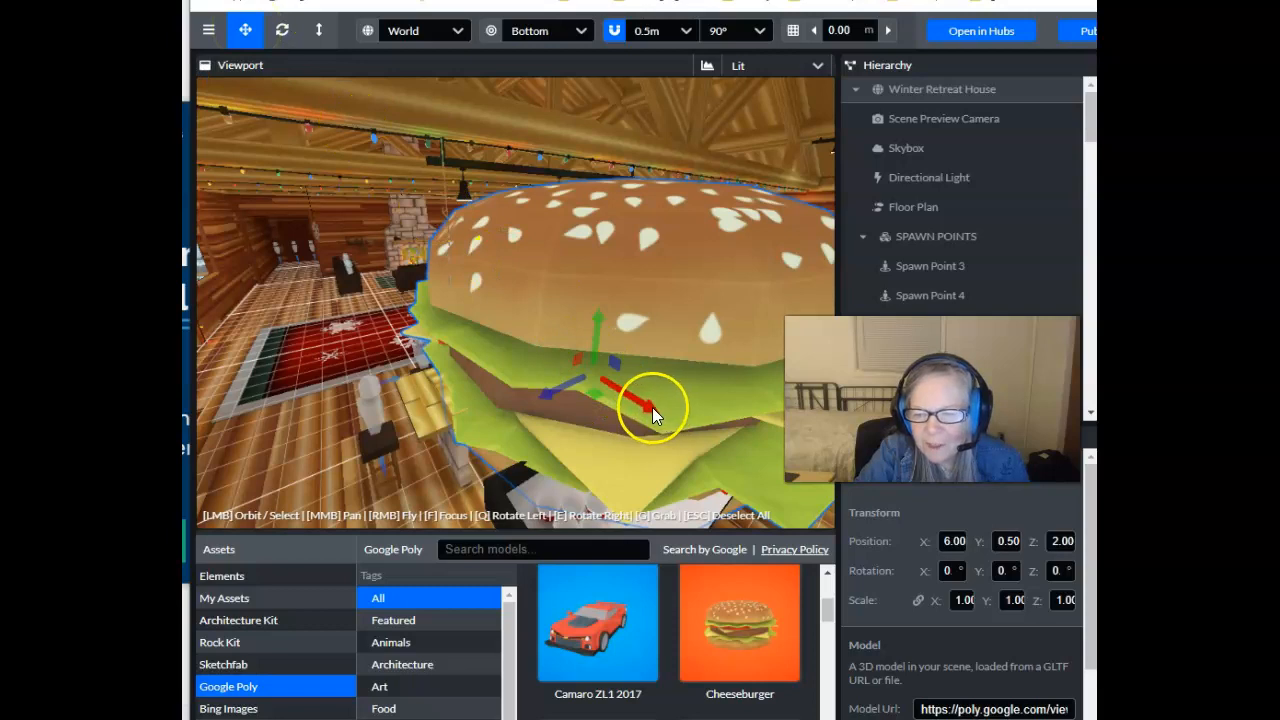
pyautogui.moveTo(643, 403); pyautogui.dragTo(457, 274)
pyautogui.moveTo(422, 214)
pyautogui.mouseDown()
pyautogui.moveTo(419, 240)
pyautogui.moveTo(419, 226)
pyautogui.mouseUp()
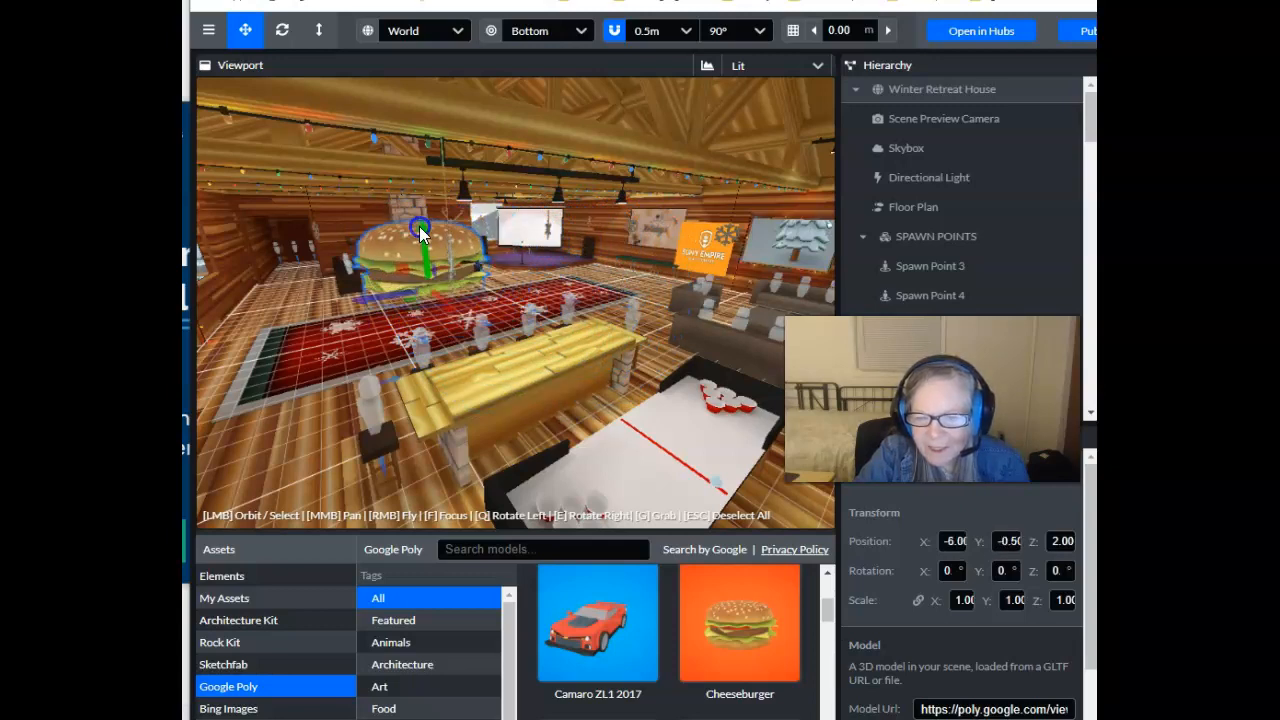
# Step: Reselect the cheeseburger and shift it along the X axis towards the red rug, to about X -4
pyautogui.click(345, 336)
pyautogui.moveTo(331, 332); pyautogui.dragTo(429, 318)
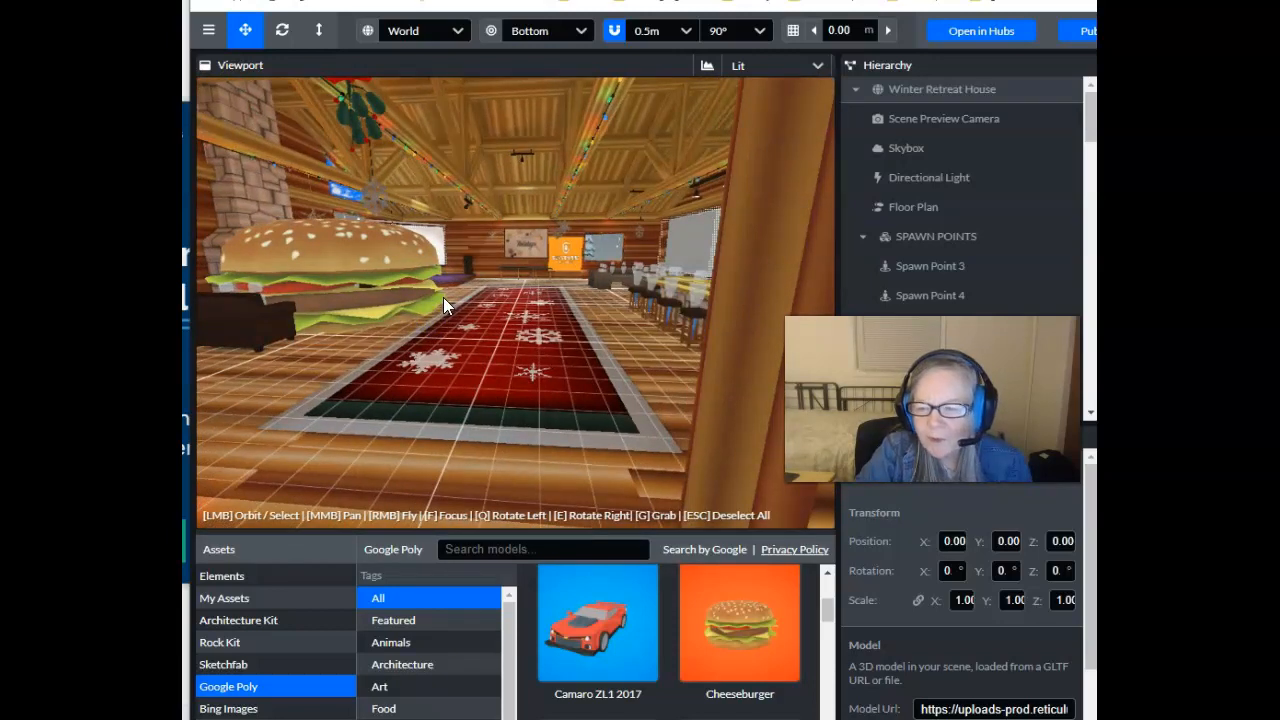
pyautogui.rightClick(421, 295)
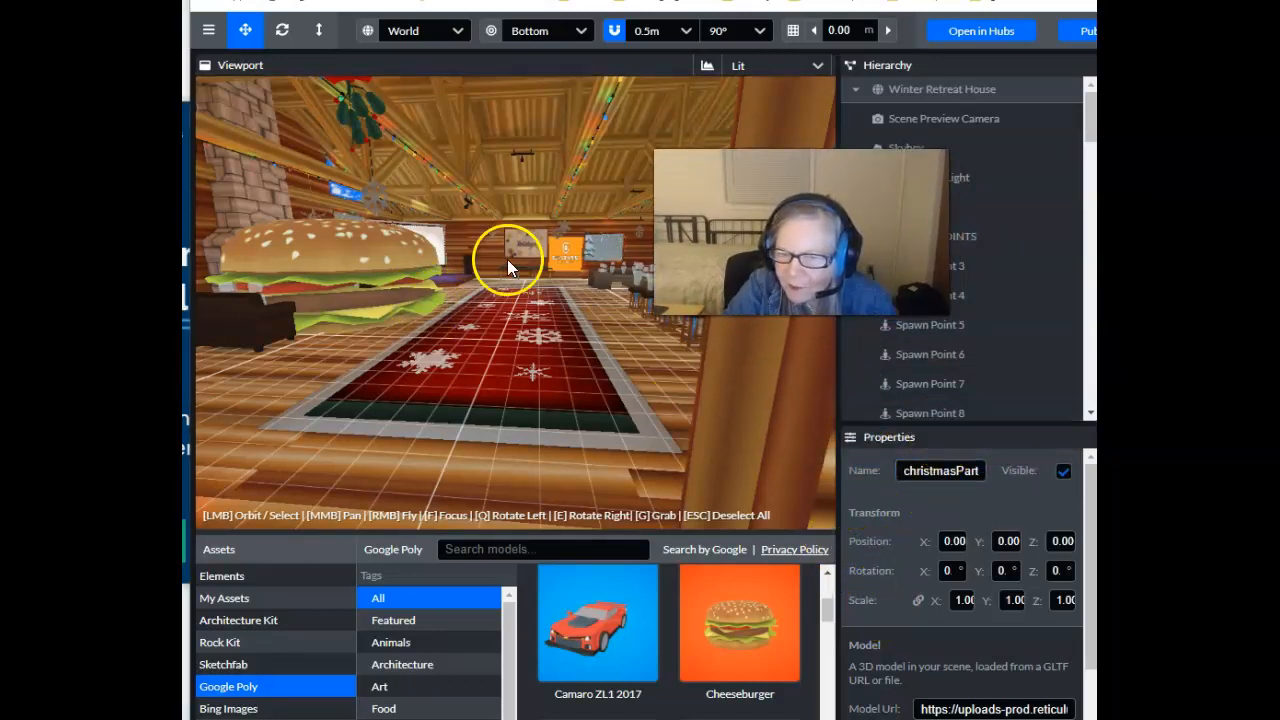
pyautogui.click(383, 262)
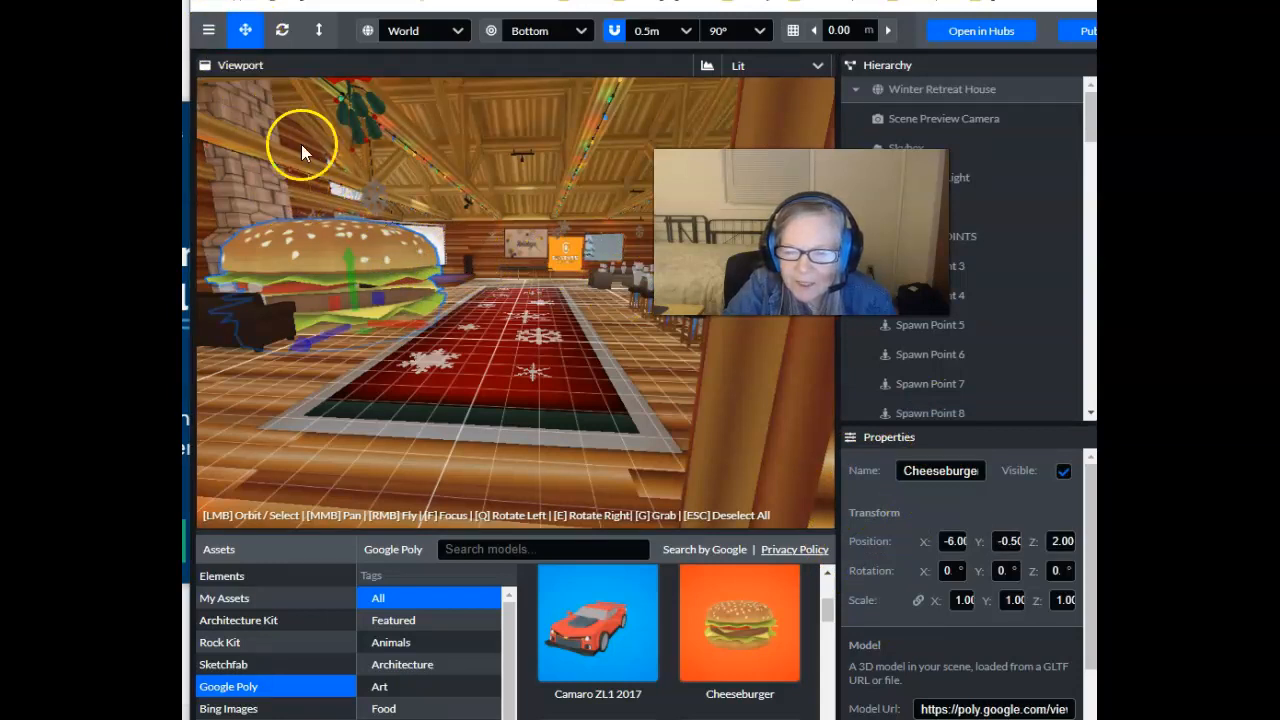
pyautogui.moveTo(385, 323); pyautogui.dragTo(404, 283)
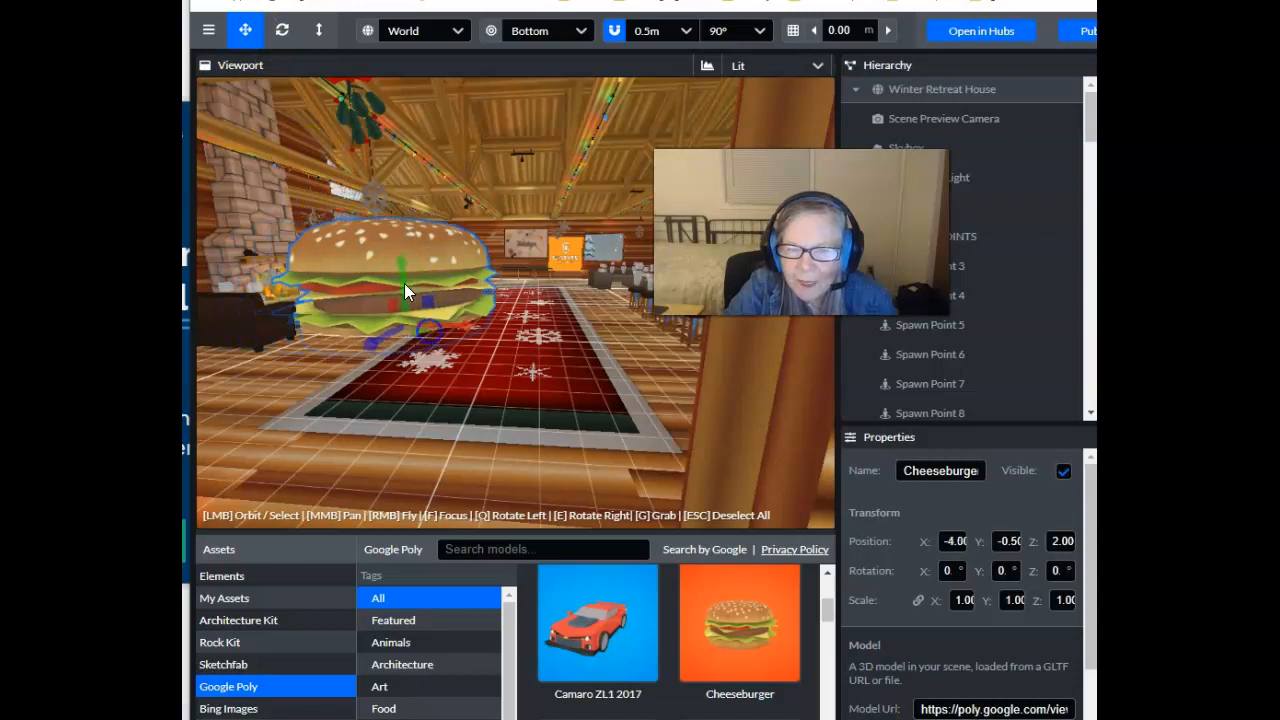
# Step: Switch to the Scale tool and enlarge the Properties area to show the cheeseburger's transform and model settings
pyautogui.click(320, 32)
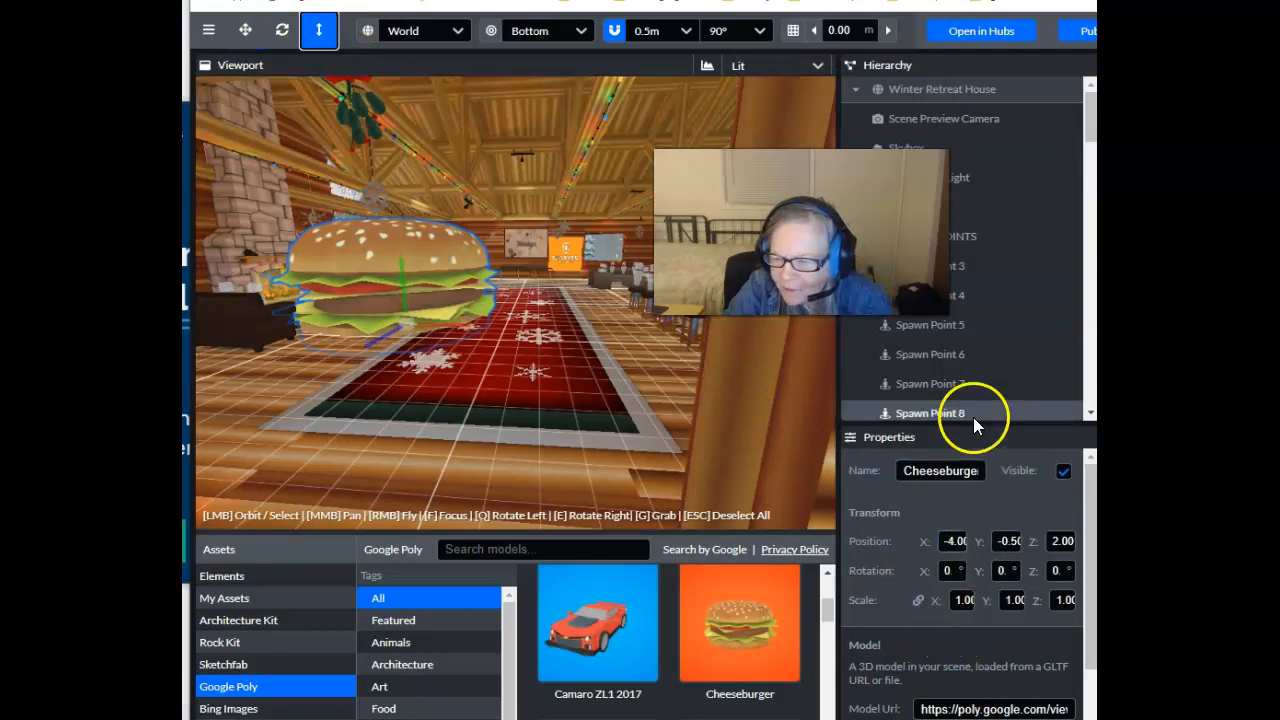
pyautogui.moveTo(966, 425); pyautogui.dragTo(958, 343)
pyautogui.click(963, 520)
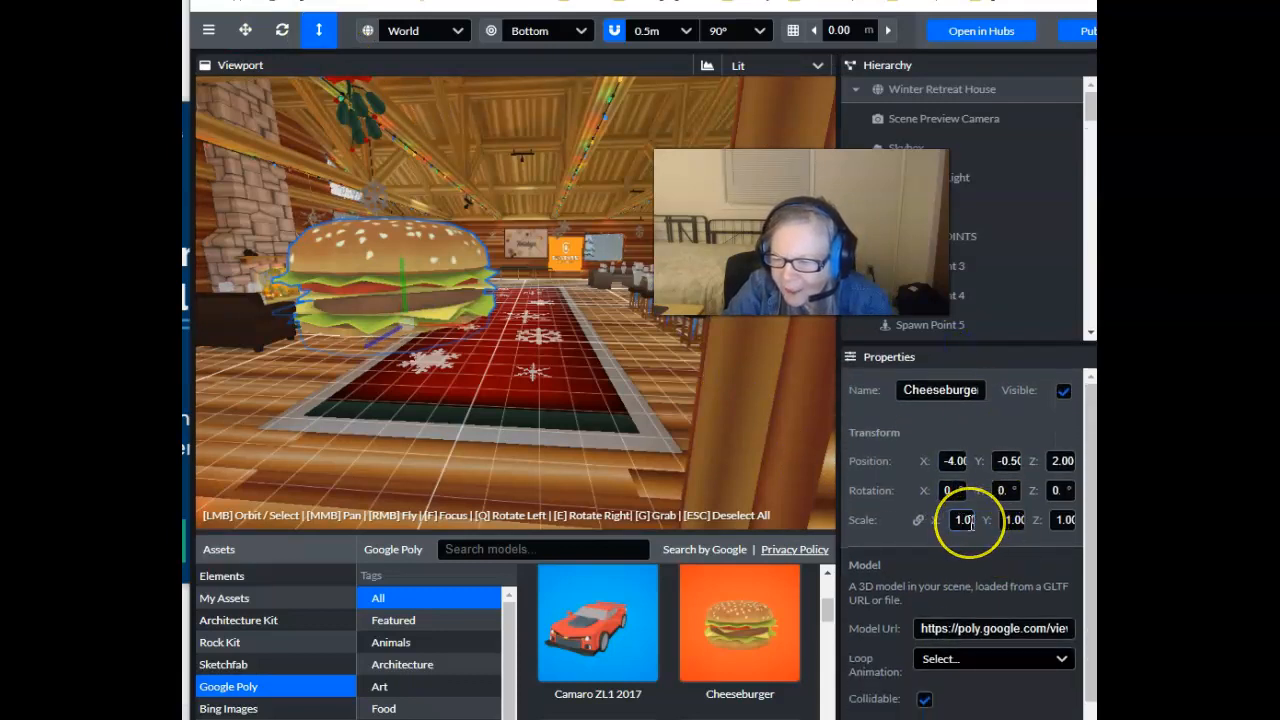
pyautogui.click(581, 359)
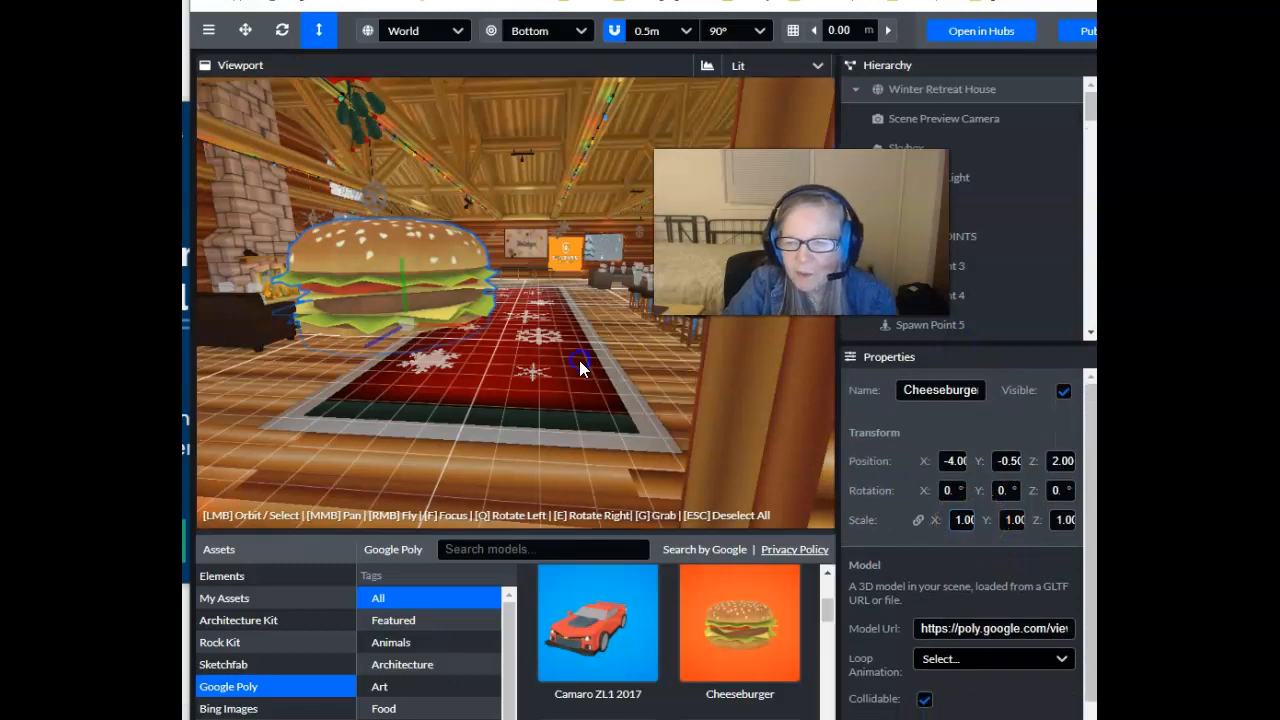
pyautogui.scroll(-2, 579, 362)
pyautogui.scroll(5, 572, 367)
pyautogui.scroll(-4, 565, 371)
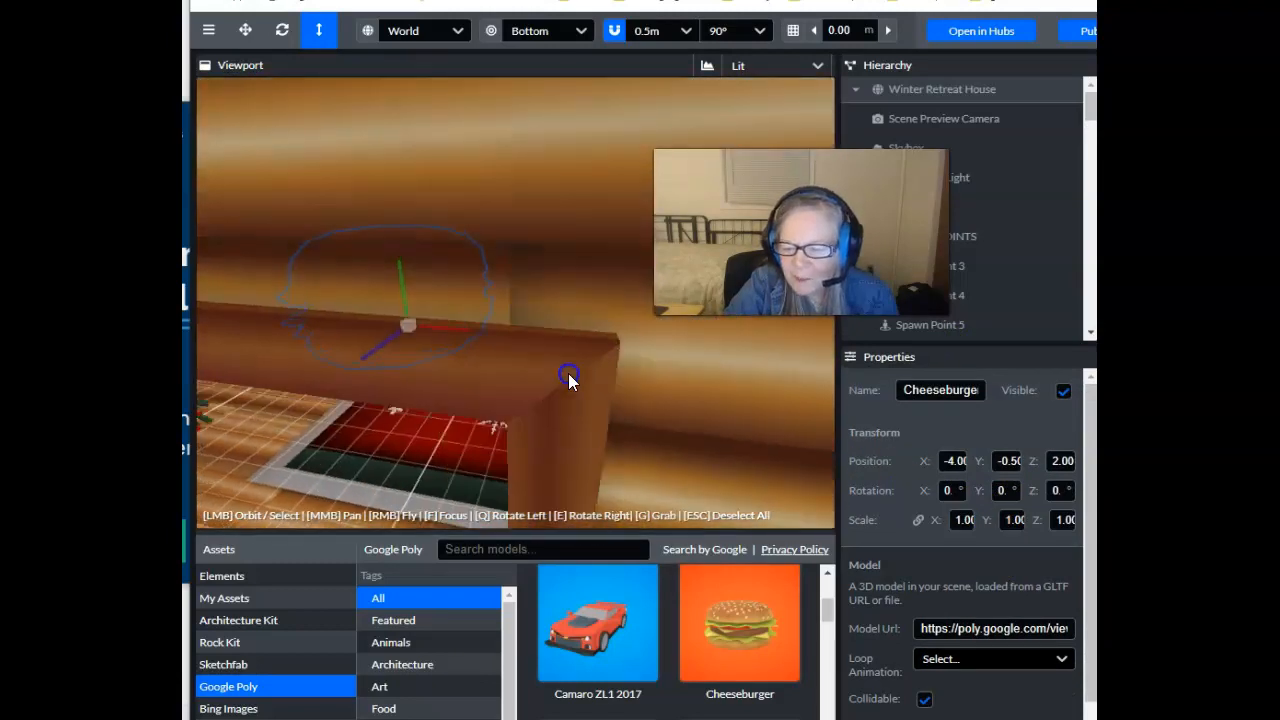
pyautogui.moveTo(583, 367); pyautogui.dragTo(661, 362)
pyautogui.scroll(1, 675, 365)
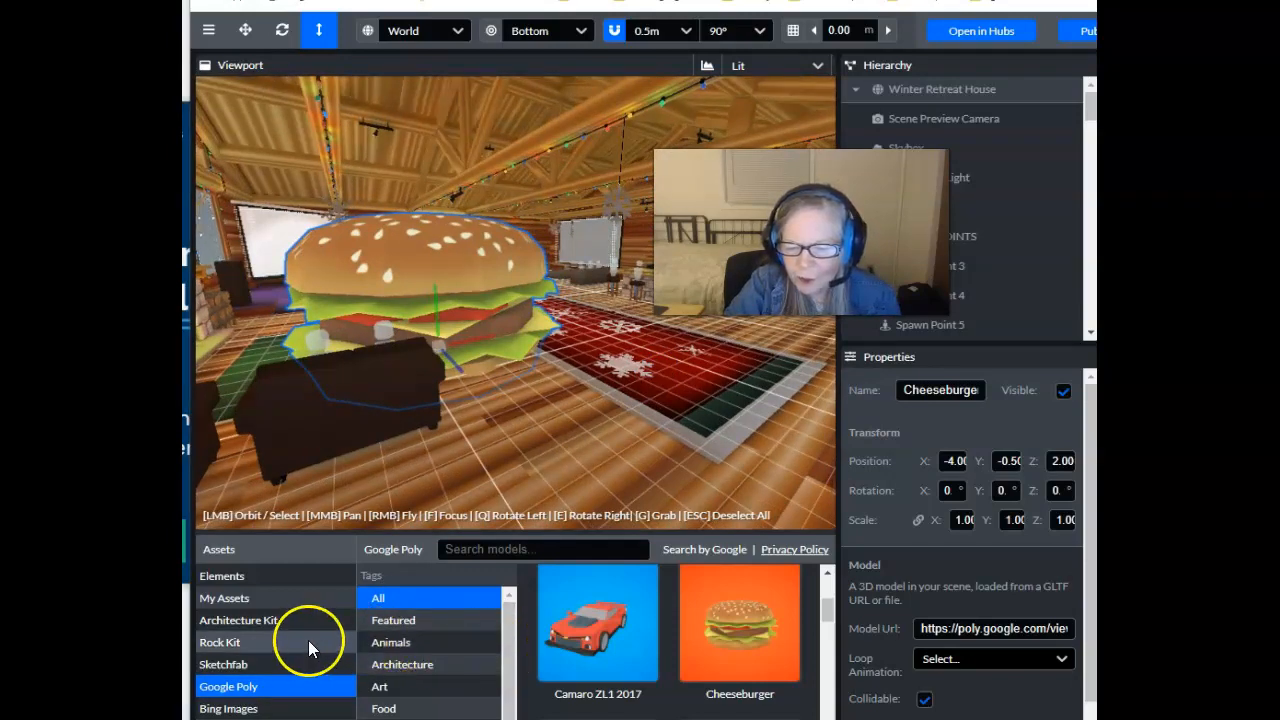
# Step: Browse the Furniture category of the Sketchfab collection for a model to add to the room
pyautogui.click(246, 665)
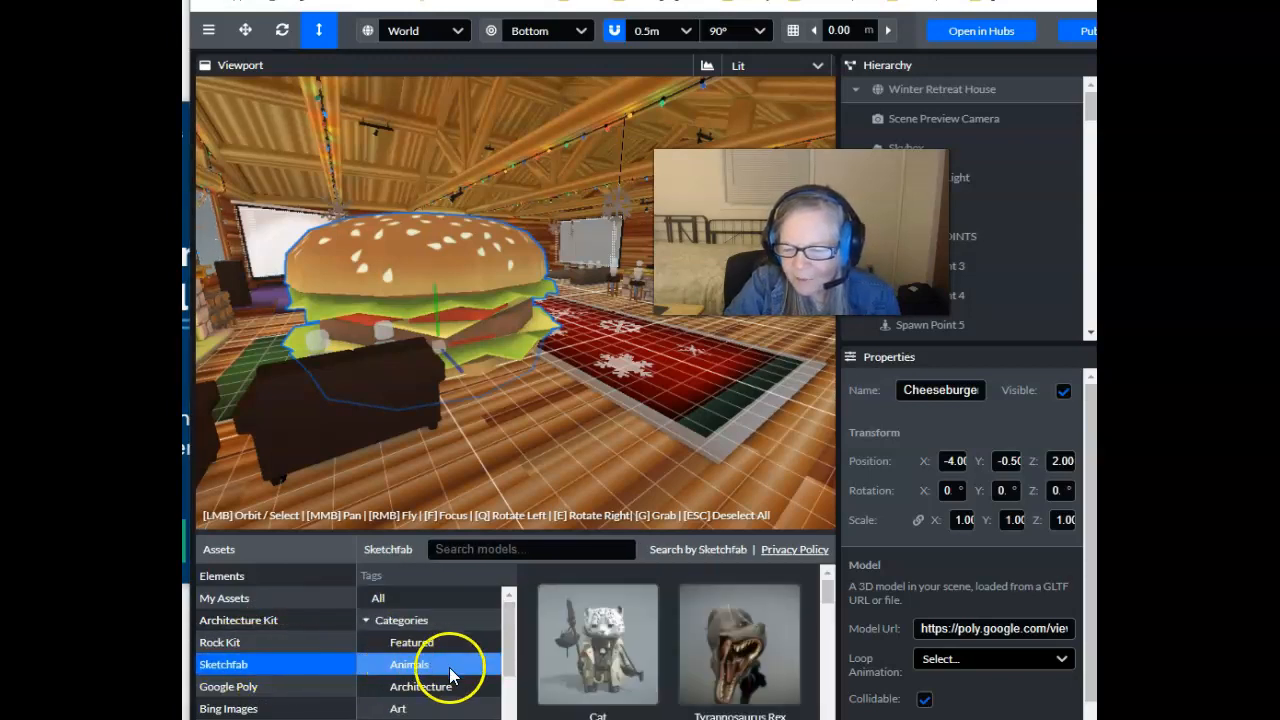
pyautogui.scroll(-4, 418, 652)
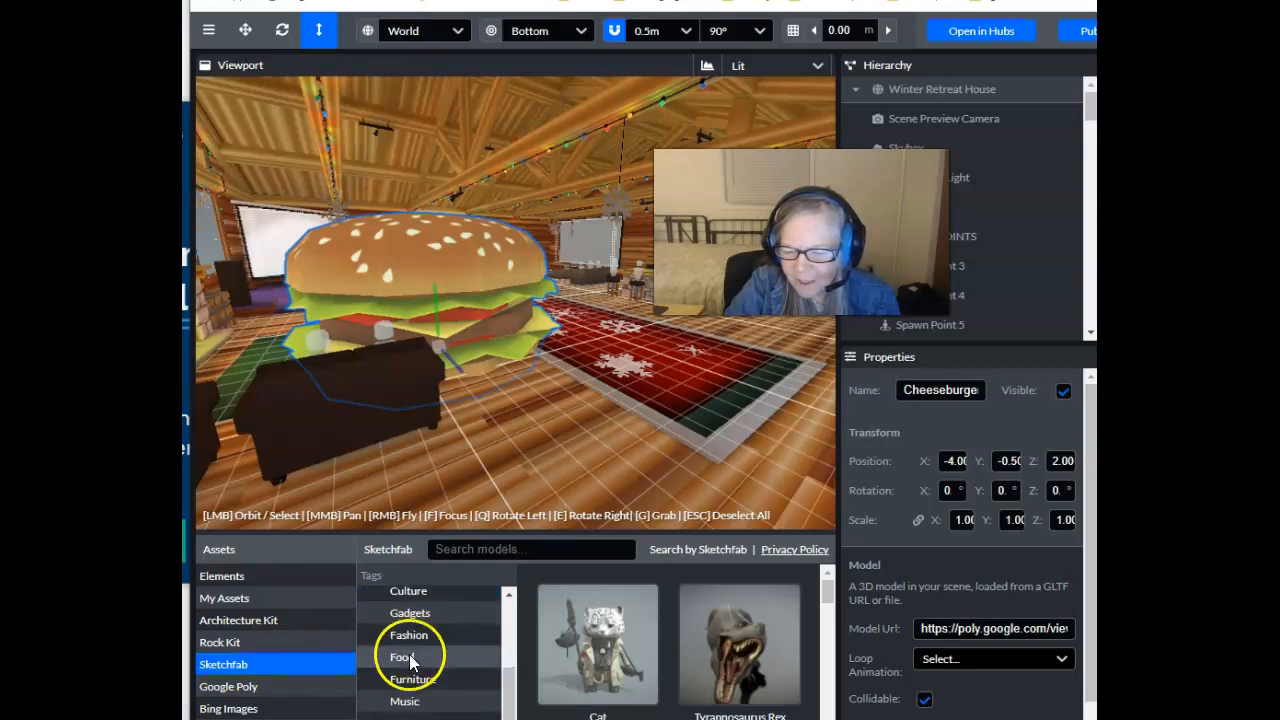
pyautogui.click(410, 679)
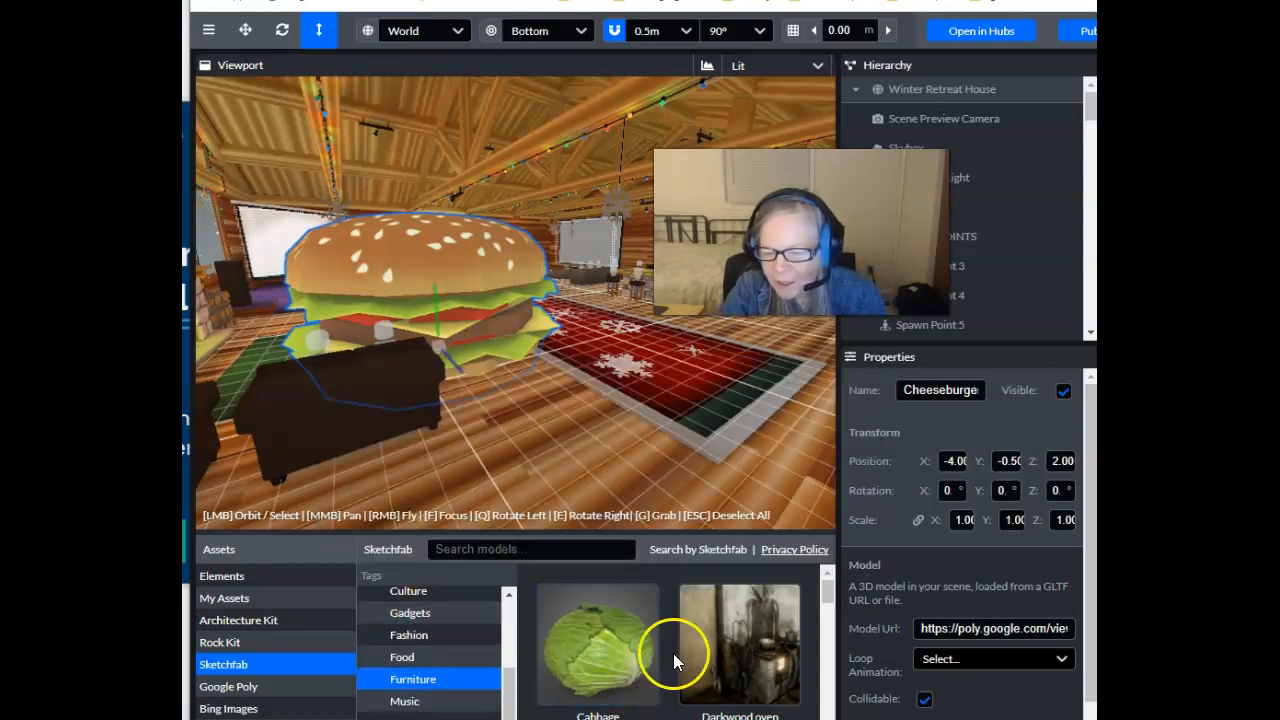
pyautogui.scroll(-2, 705, 636)
pyautogui.scroll(-3, 705, 636)
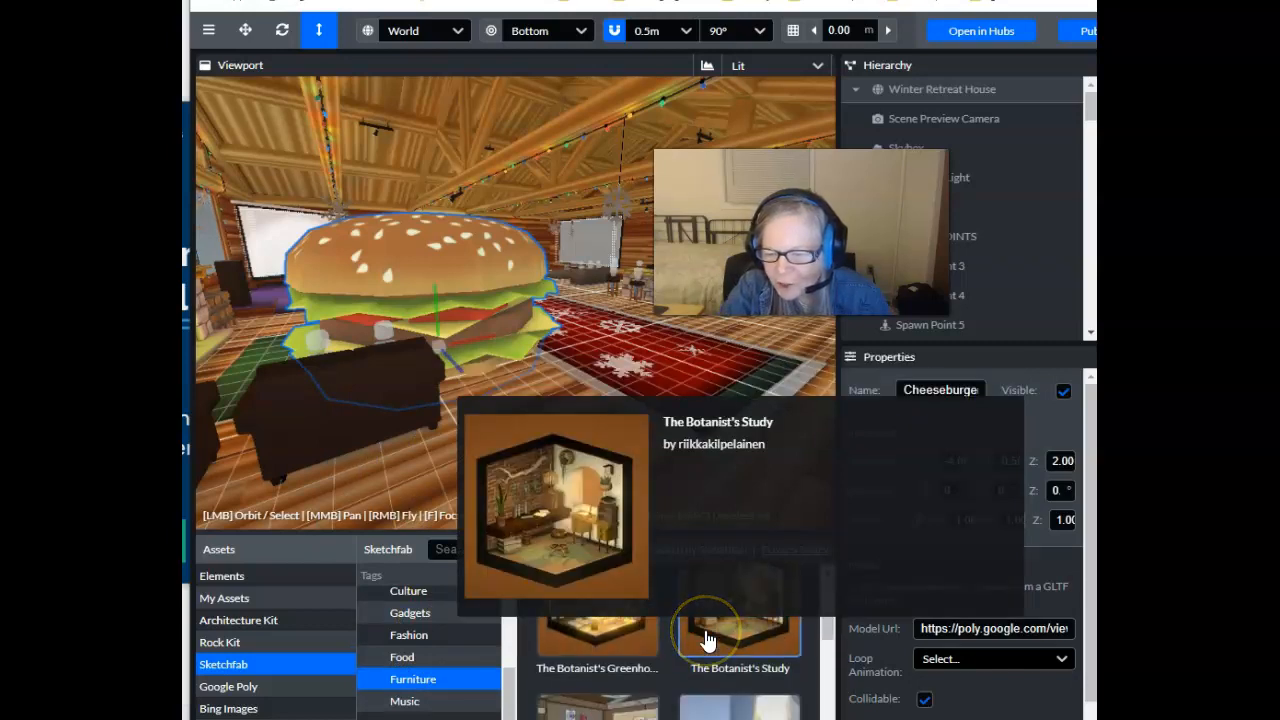